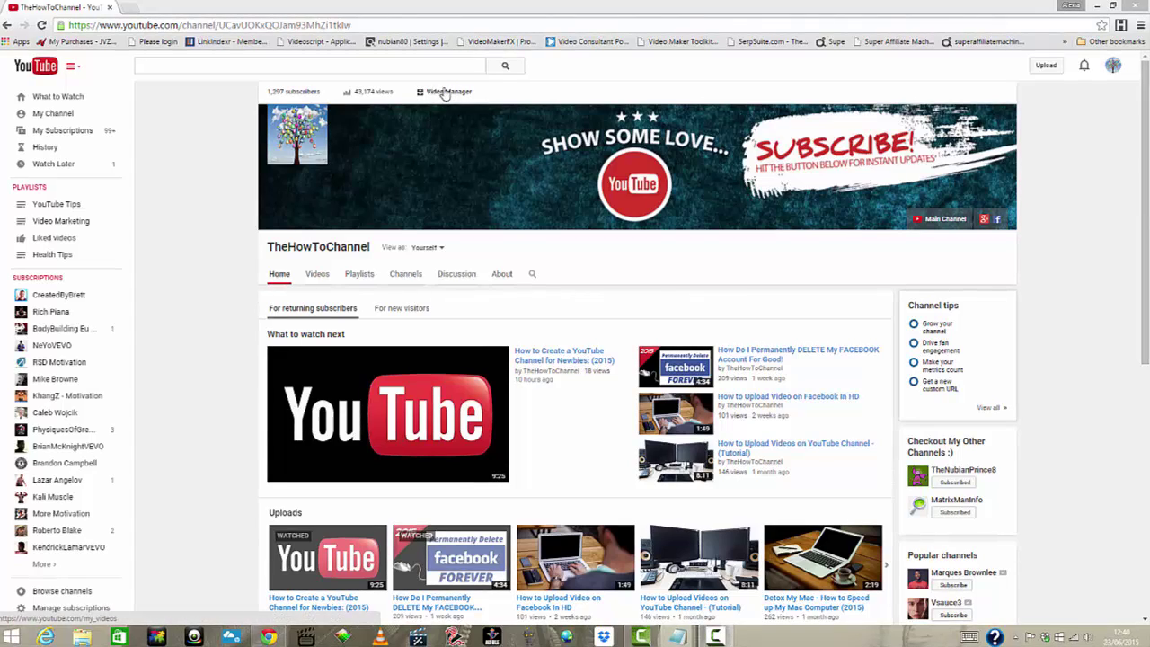
- Open the Comments page under Community to list the channel's published comments
{"action": "left_click", "coordinate": [446, 93]}
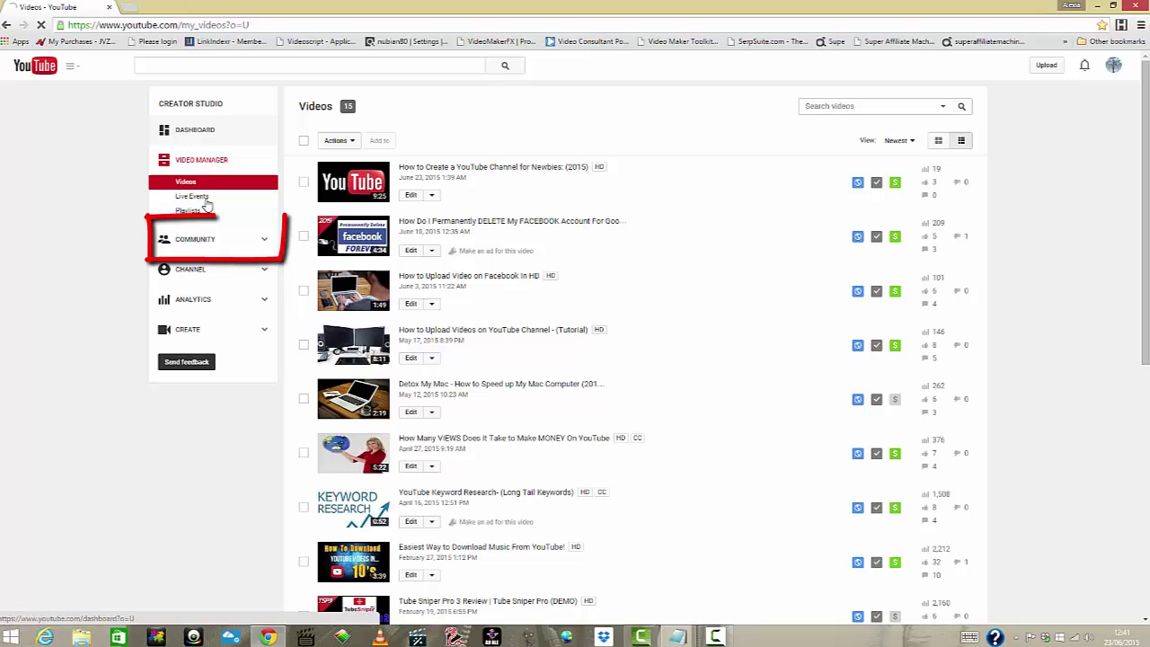
{"action": "left_click", "coordinate": [209, 247]}
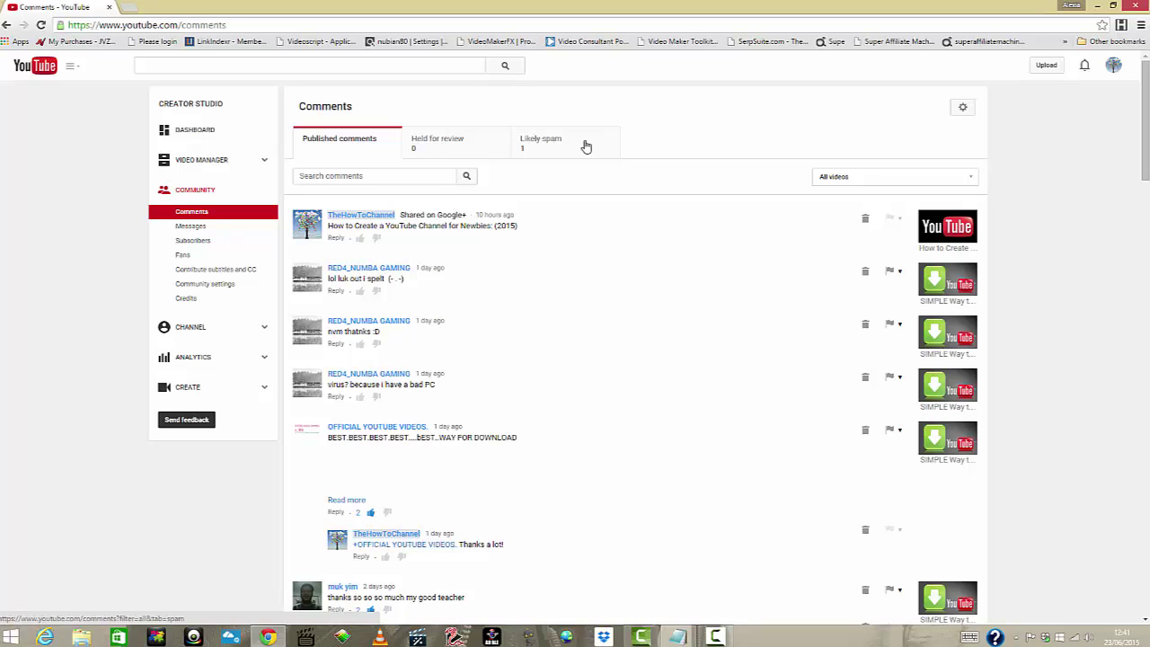
- Show the one Likely spam comment and follow its inboxpounds.co.uk link
{"action": "left_click", "coordinate": [585, 145]}
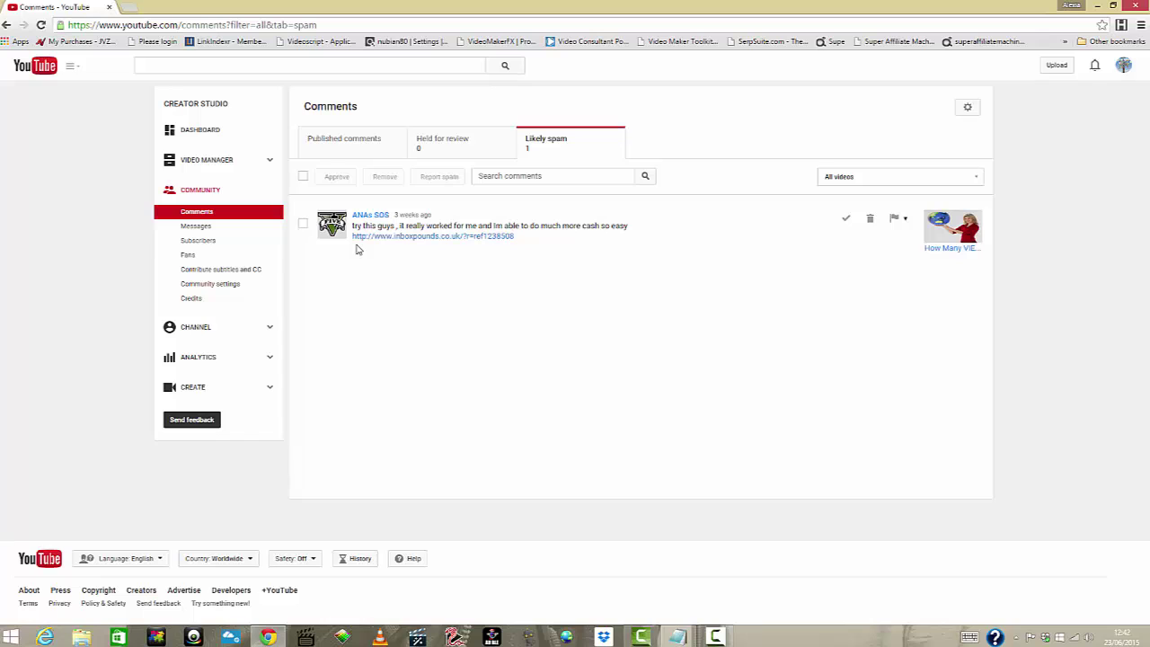
{"action": "left_click", "coordinate": [381, 238]}
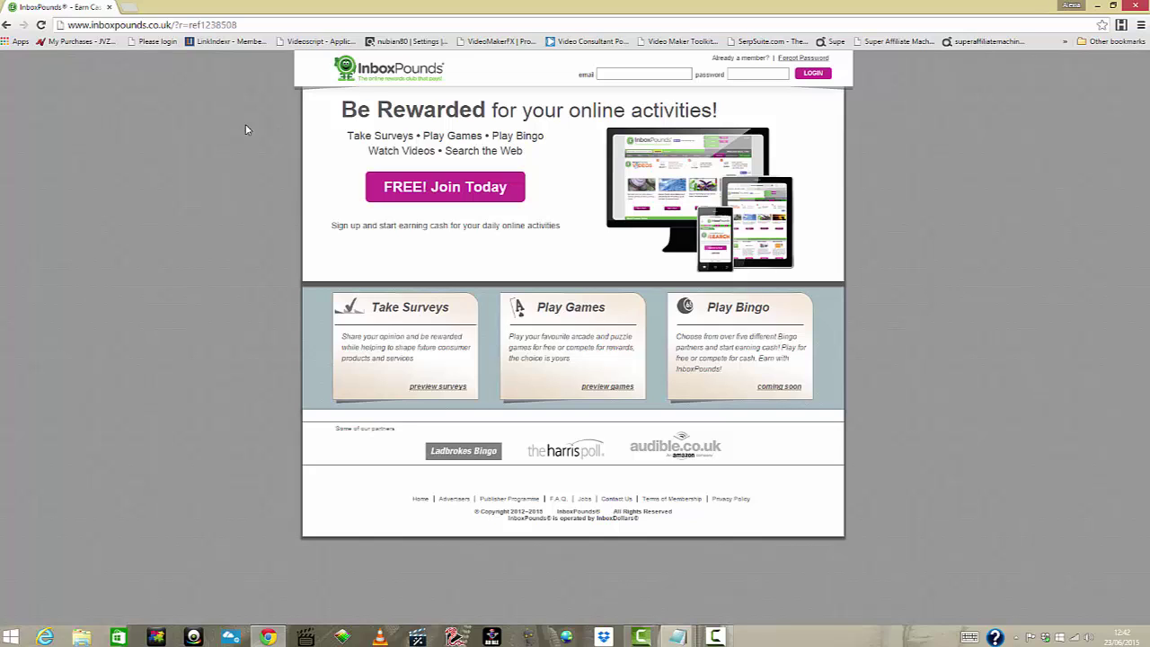
- Leave the InboxPounds rewards site and go back to the likely-spam comments list
{"action": "left_click", "coordinate": [7, 25]}
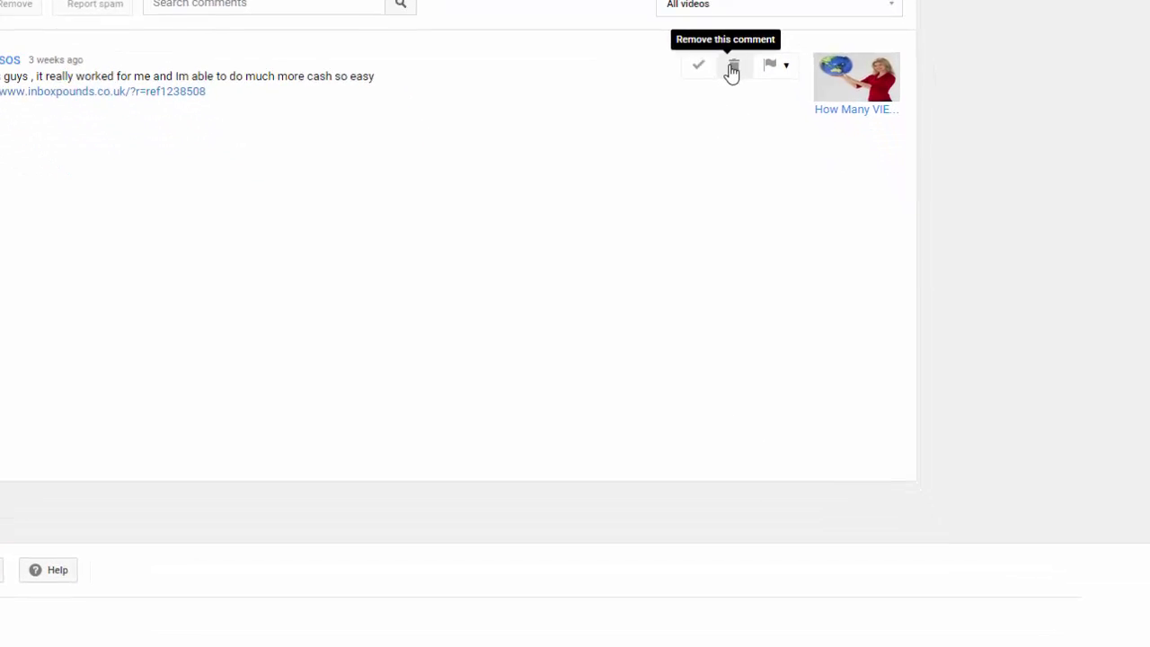
- Remove the inboxpounds spam comment and check that Held for review is empty
{"action": "left_click", "coordinate": [820, 260]}
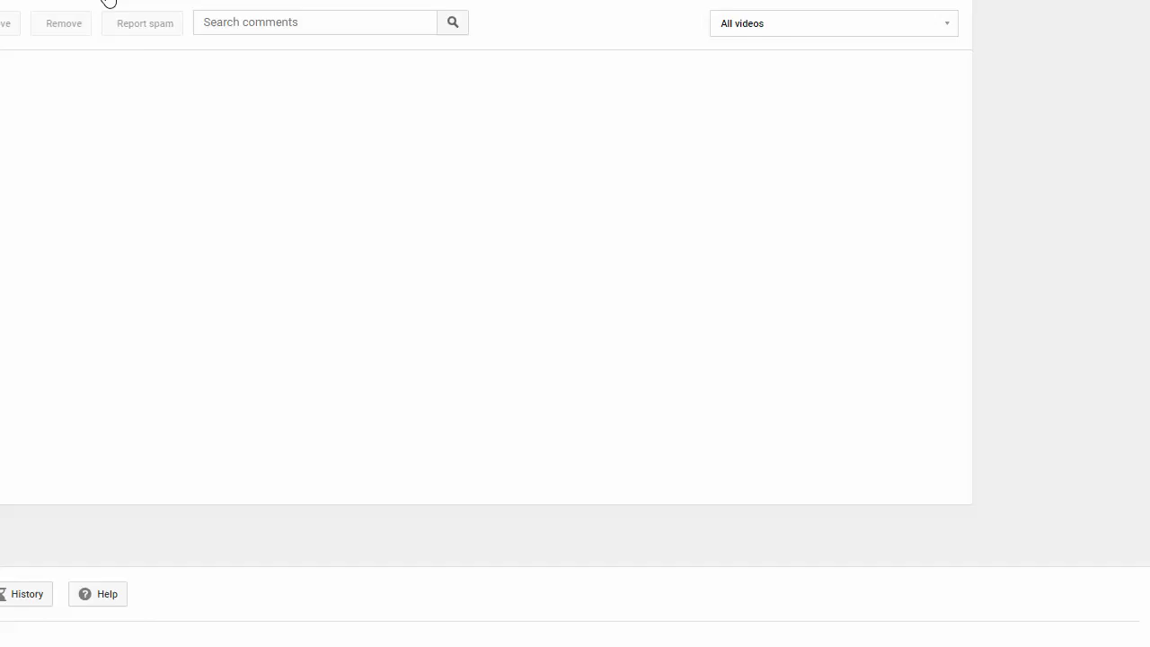
{"action": "left_click", "coordinate": [694, 223]}
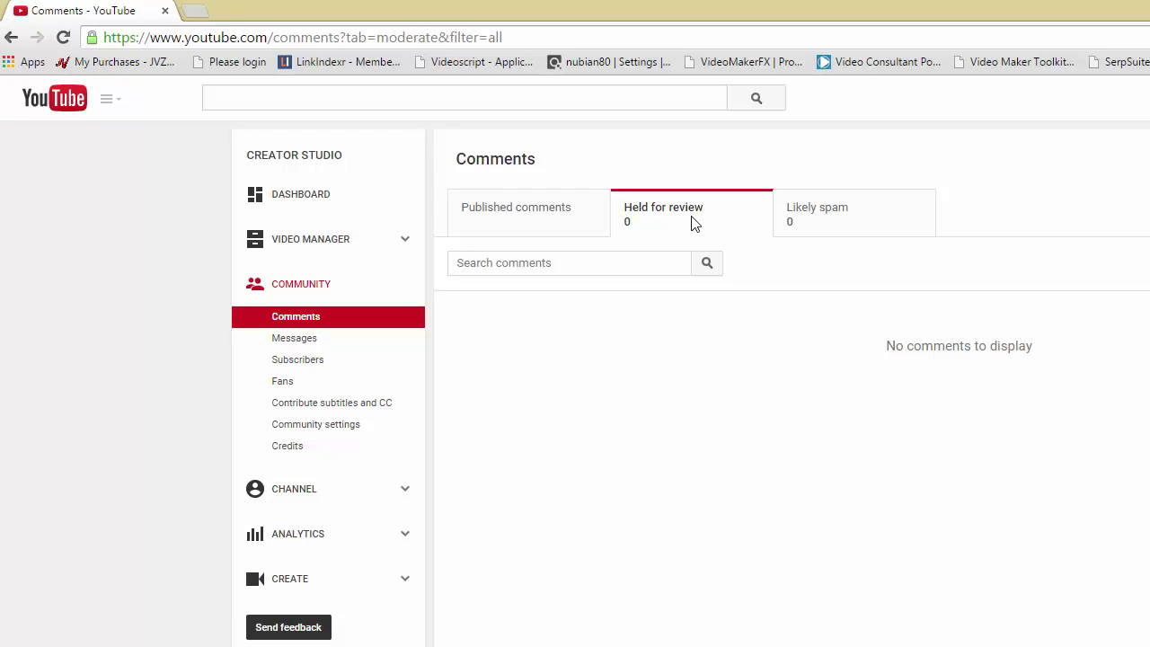
- Verify the Likely spam tab now shows 0 comments, then bring up YouTube's guide menu
{"action": "left_click", "coordinate": [882, 224]}
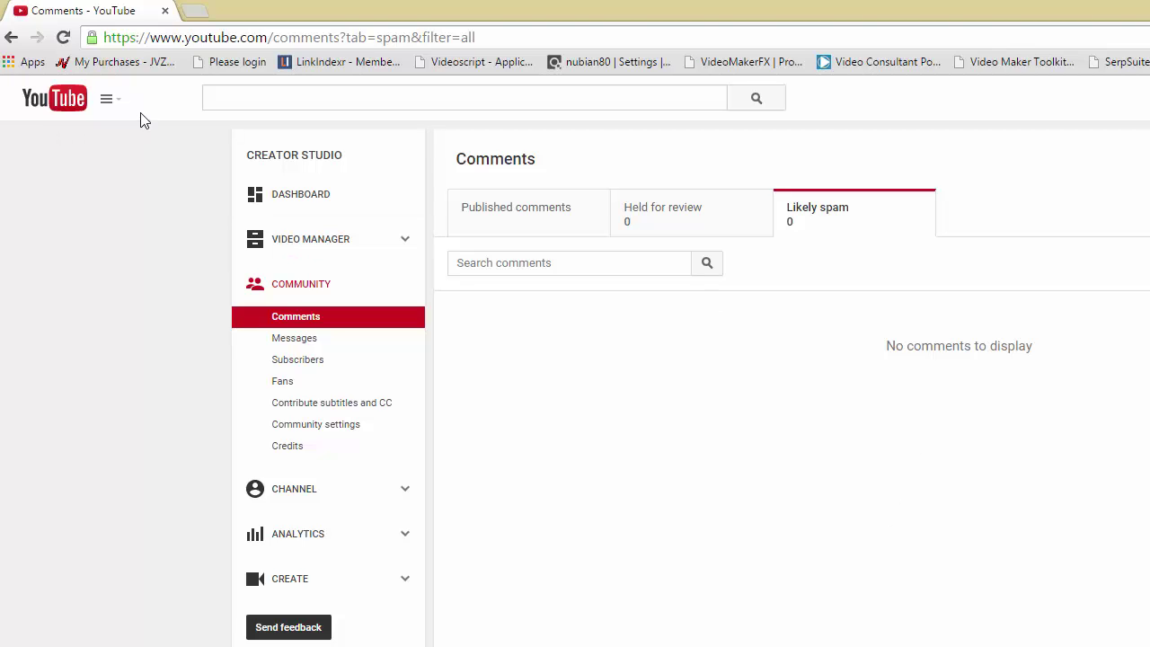
{"action": "left_click", "coordinate": [108, 101]}
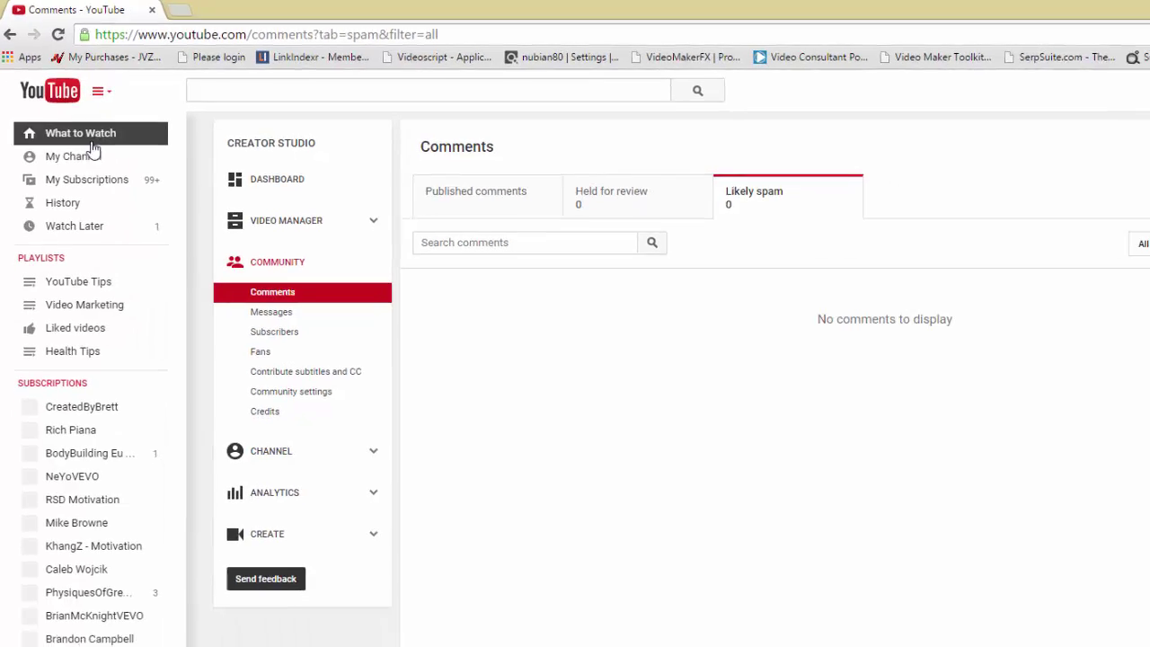
- Go to TheHowToChannel's home page via My Channel and scroll through its recent uploads
{"action": "left_click", "coordinate": [71, 135]}
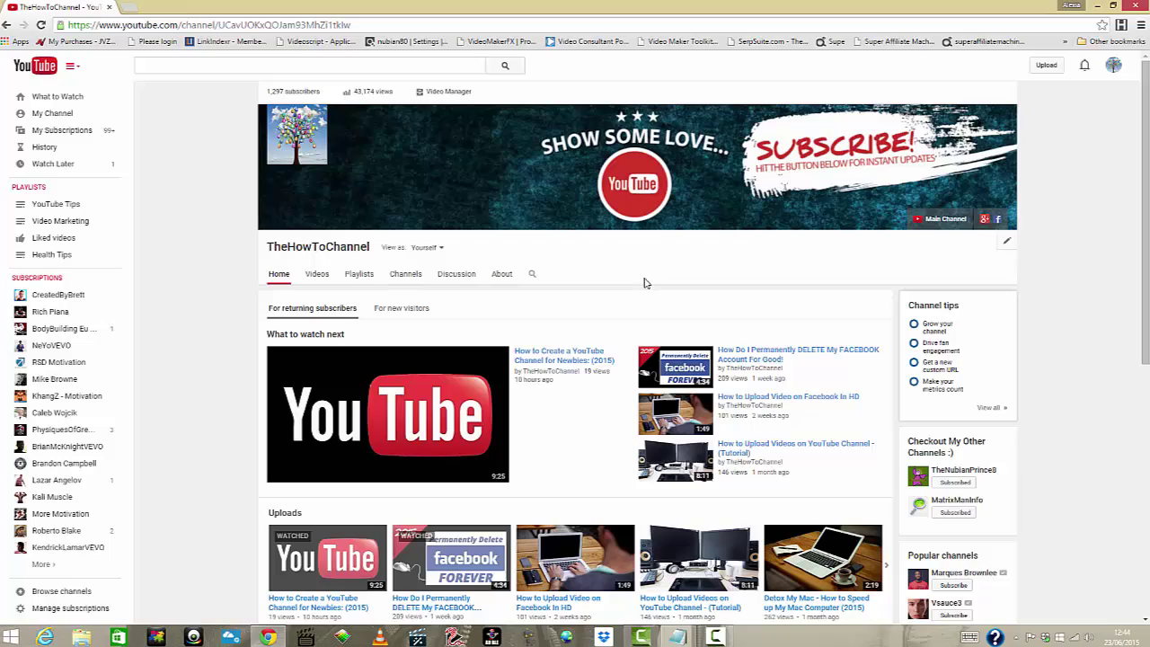
{"action": "scroll", "coordinate": [821, 333], "scroll_direction": "down", "scroll_amount": 1}
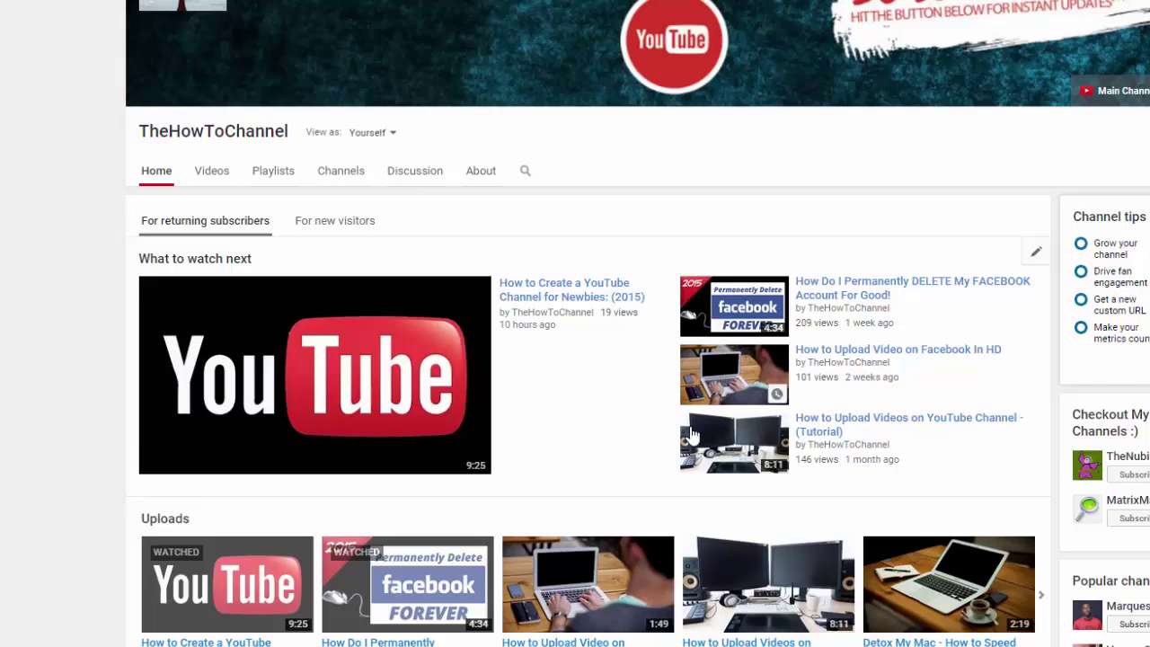
{"action": "scroll", "coordinate": [1039, 298], "scroll_direction": "up", "scroll_amount": 1}
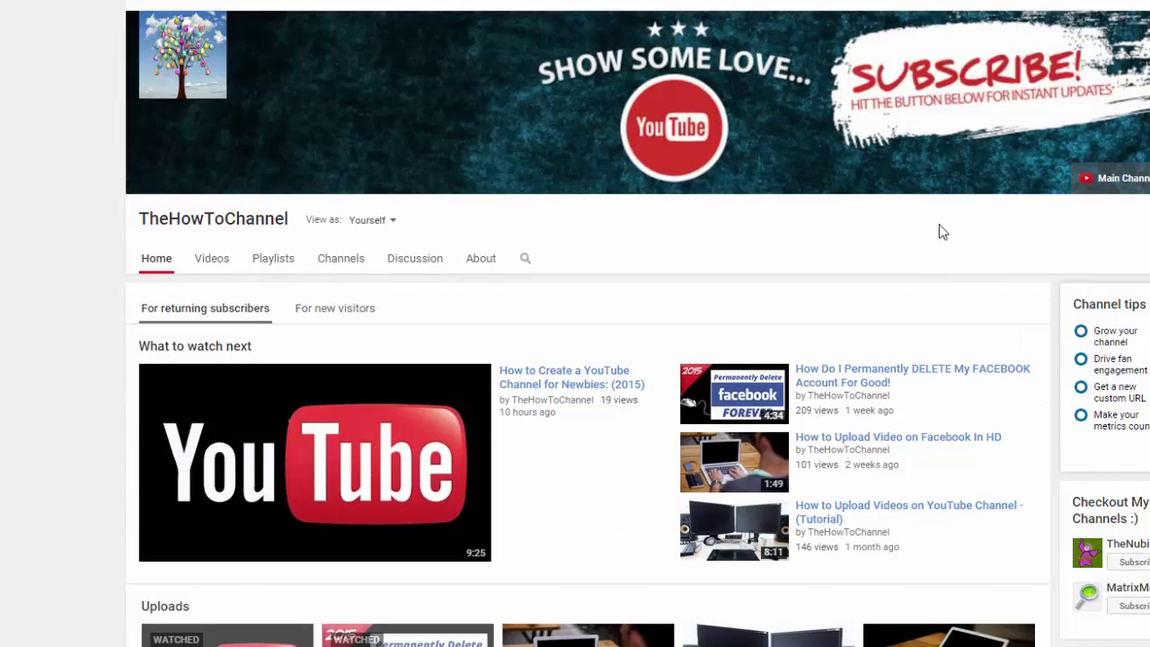